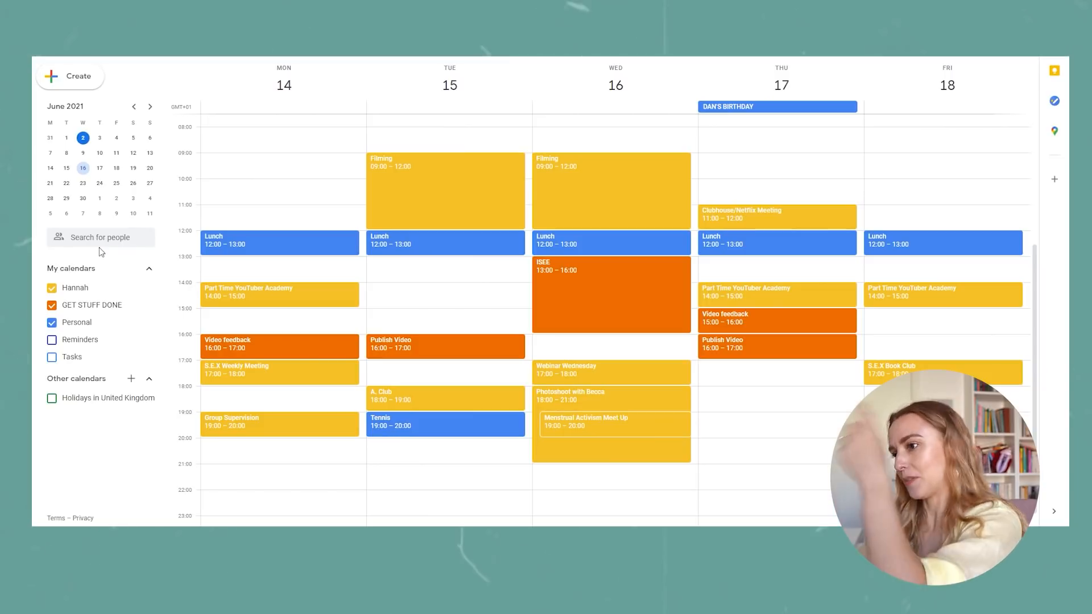
Add a "rinkl" event on Monday 14 June from 09:00 to 10:00 in the GET STUFF DONE calendar.
click(250, 165)
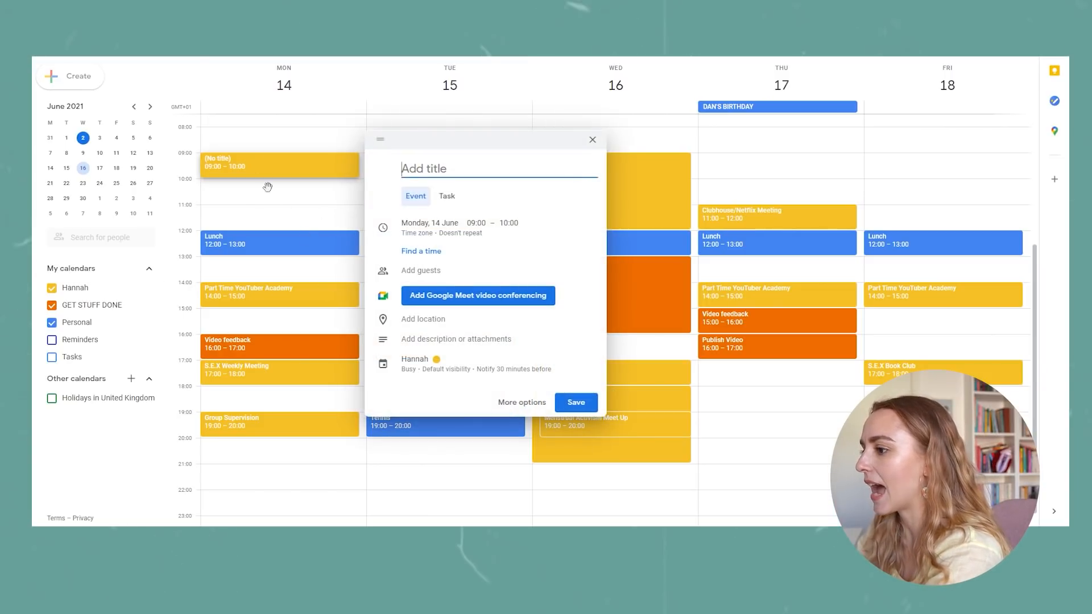
click(415, 357)
click(417, 364)
click(424, 385)
click(432, 171)
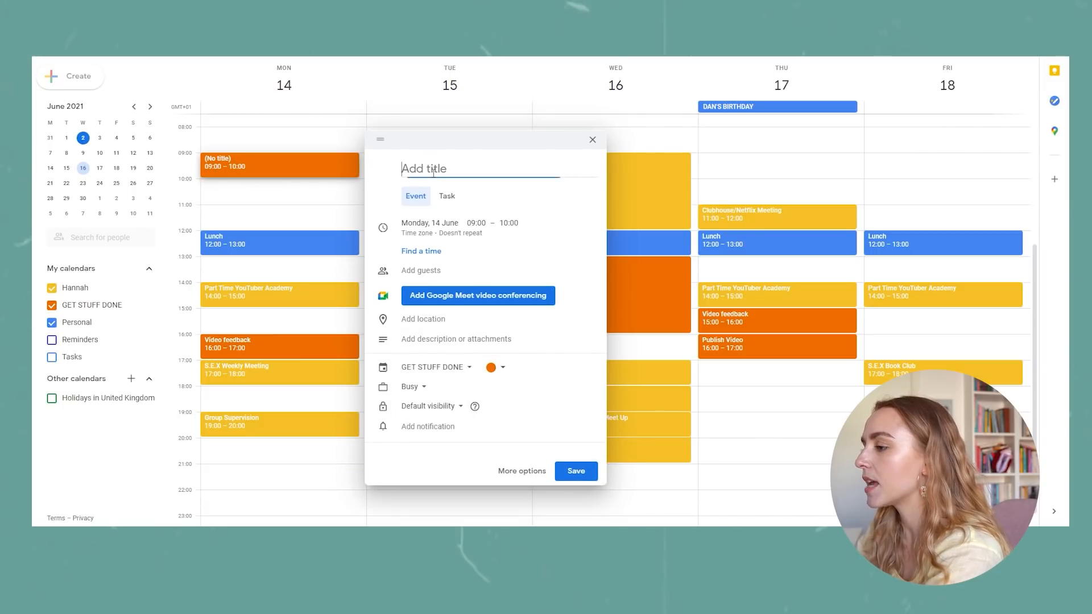
text(rinkl)
key(Return)
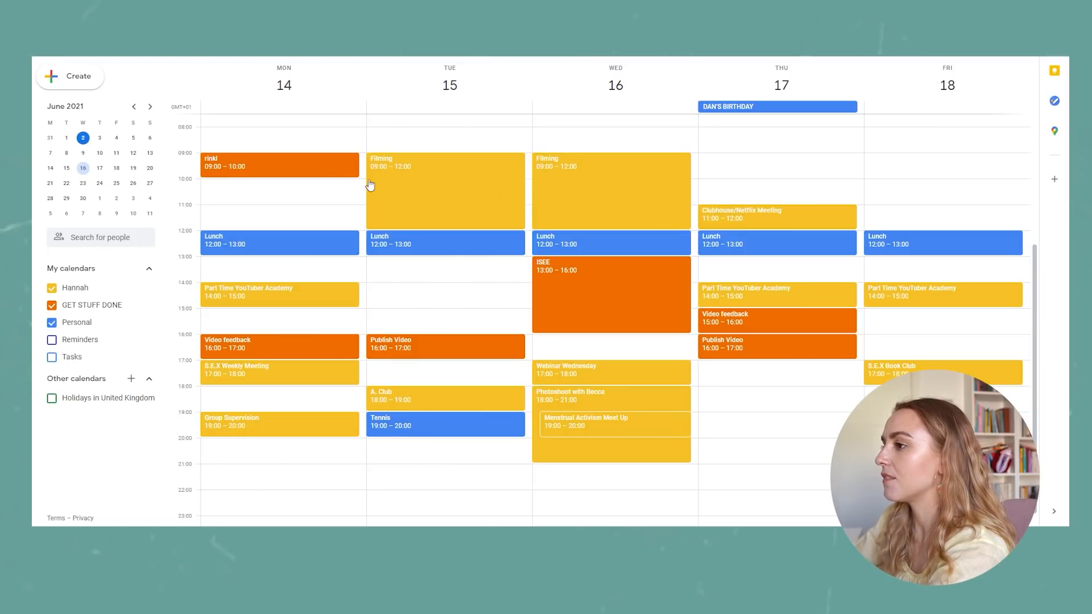
Add a "Prep videos" event on Monday 14 June in the GET STUFF DONE calendar, lasting from 10:00 to 12:00.
click(246, 191)
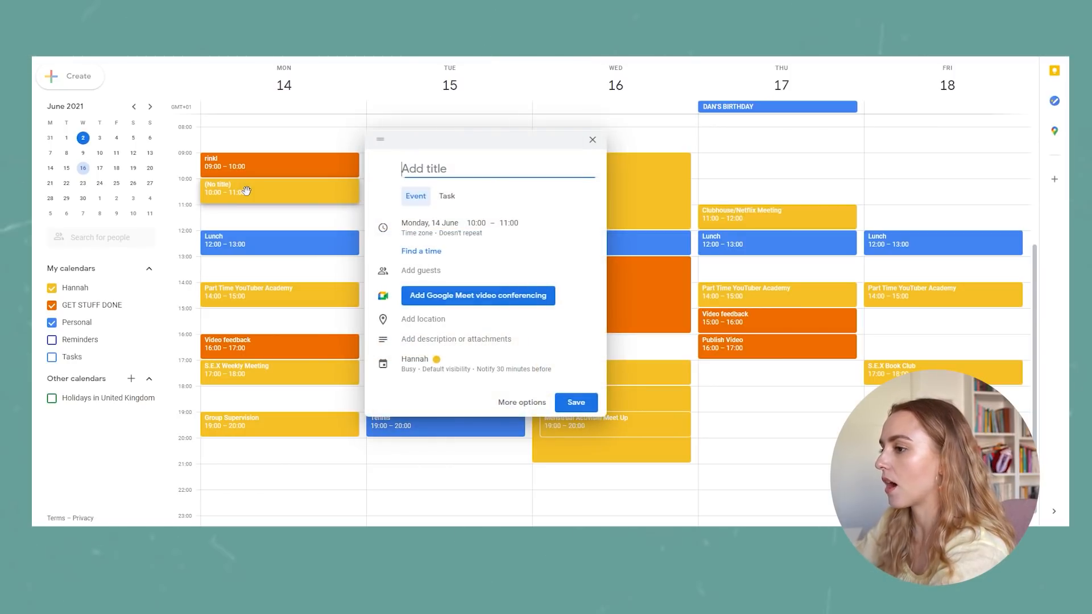
text(Prep vide)
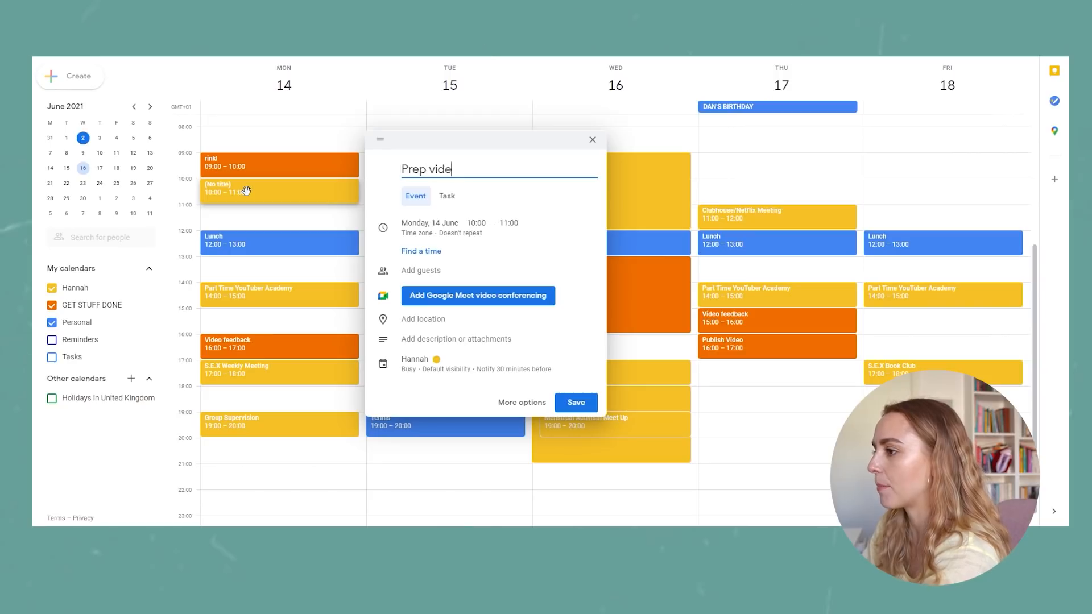
text(os)
click(415, 359)
click(420, 362)
click(427, 384)
click(574, 486)
drag(293, 202, 288, 229)
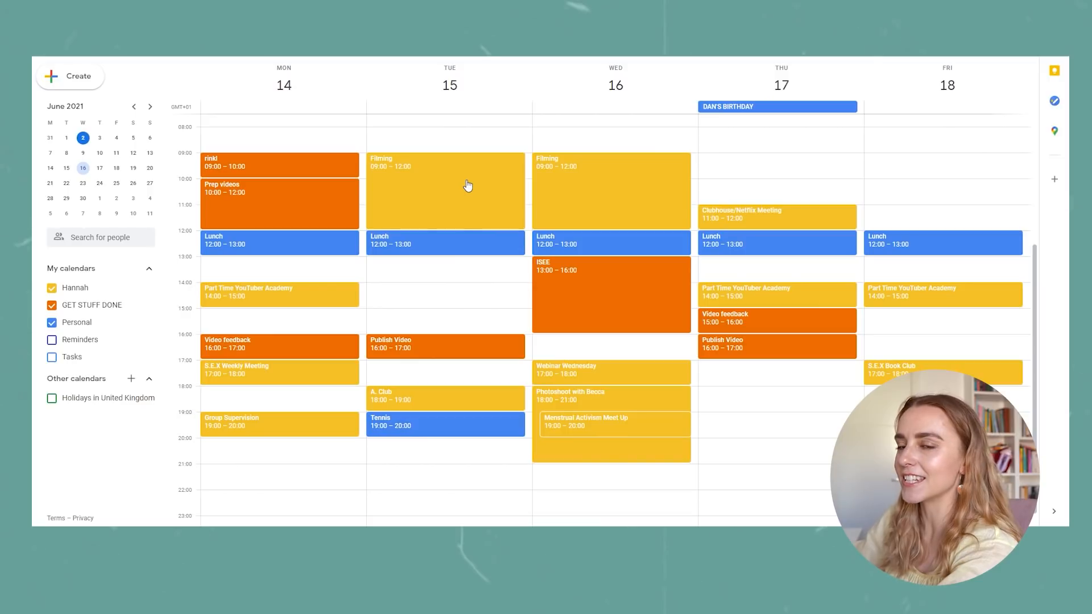
Add a "Project 333 half way" event on Tuesday 15 June from 09:00 to 10:00 in the GET STUFF DONE calendar.
click(528, 159)
text(Project 333 half way)
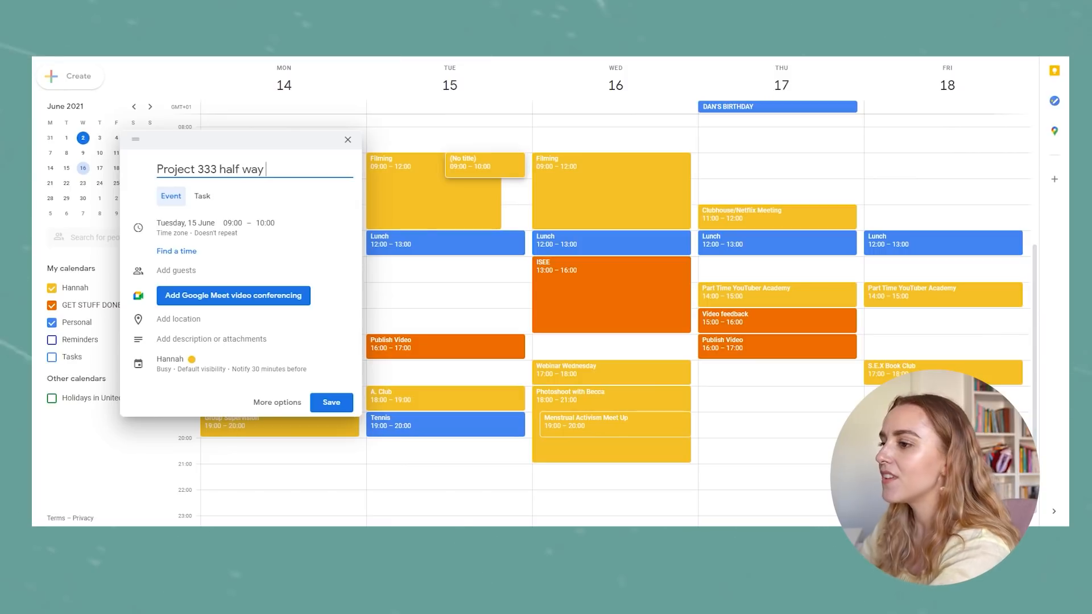
click(218, 367)
click(181, 364)
click(187, 382)
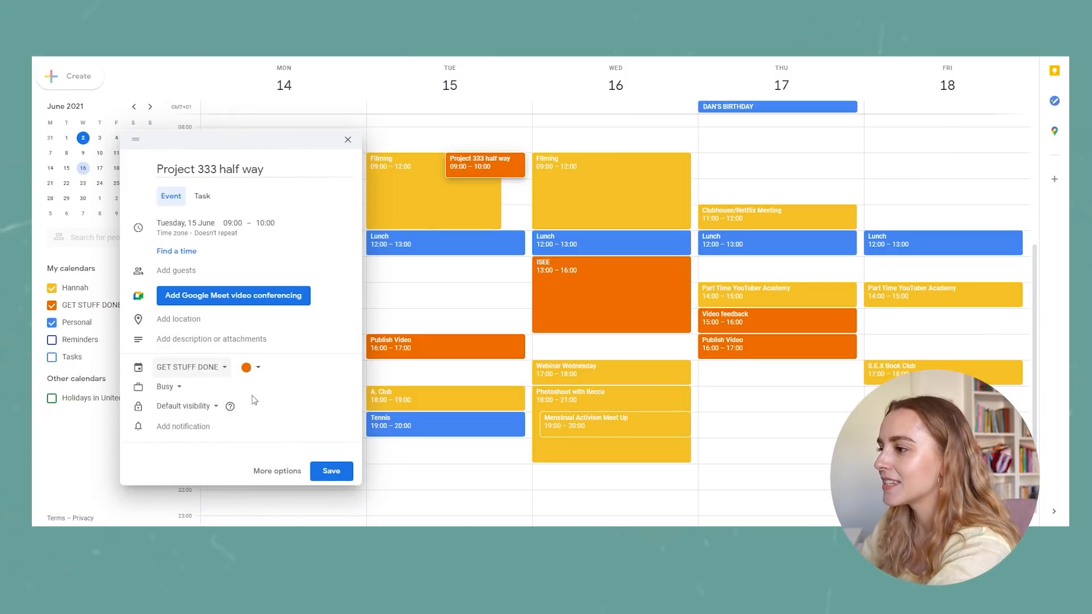
click(338, 470)
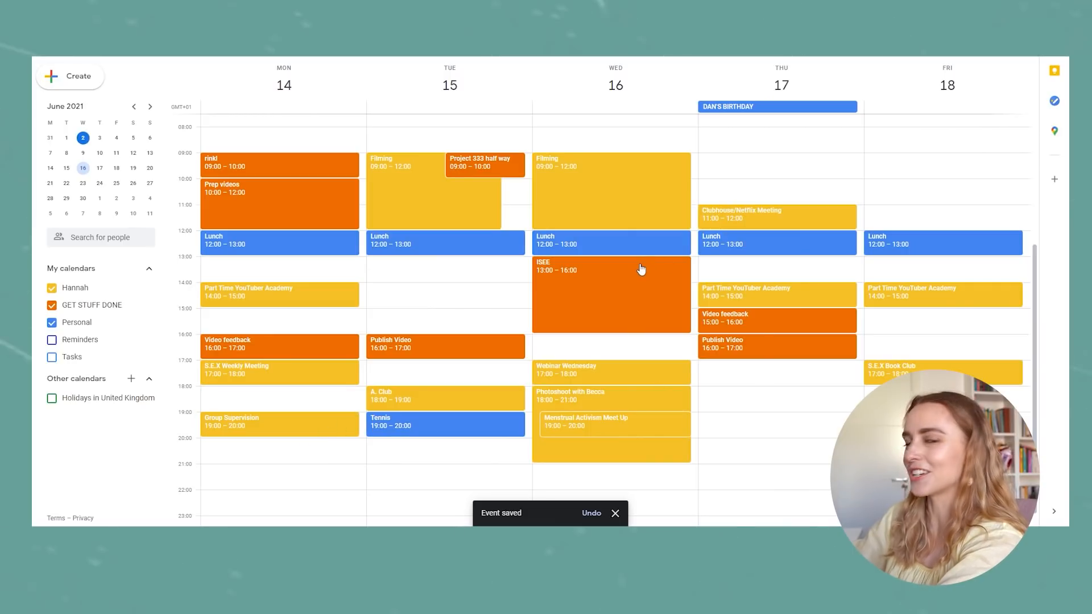
Add a "Pleasure Trove" event on Tuesday 15 June from 10:00 to 11:00 in the GET STUFF DONE calendar.
click(514, 189)
text(Pleasure Trove)
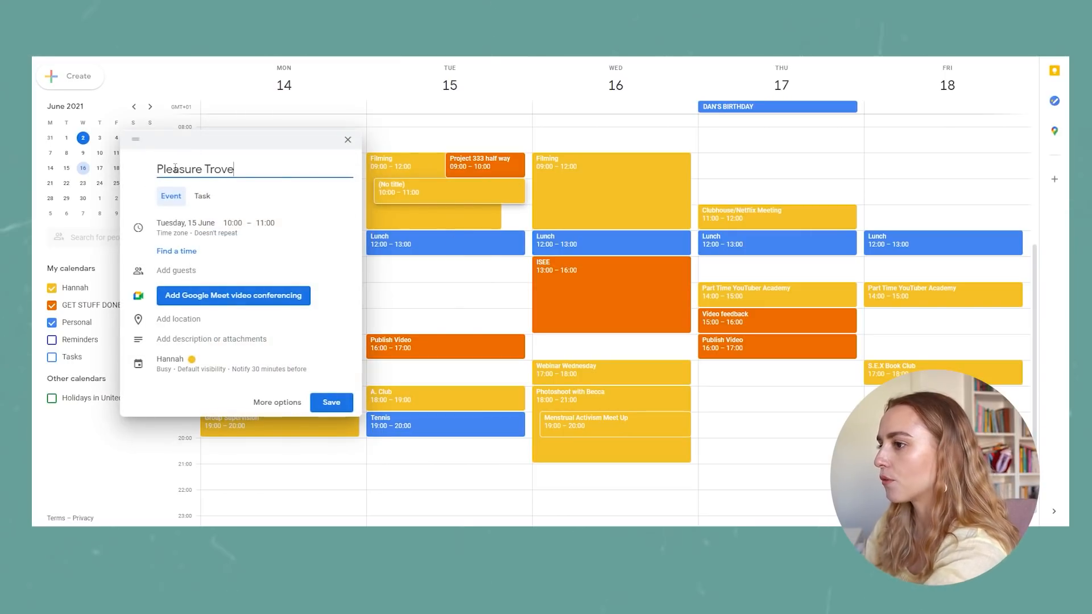
click(208, 359)
click(333, 504)
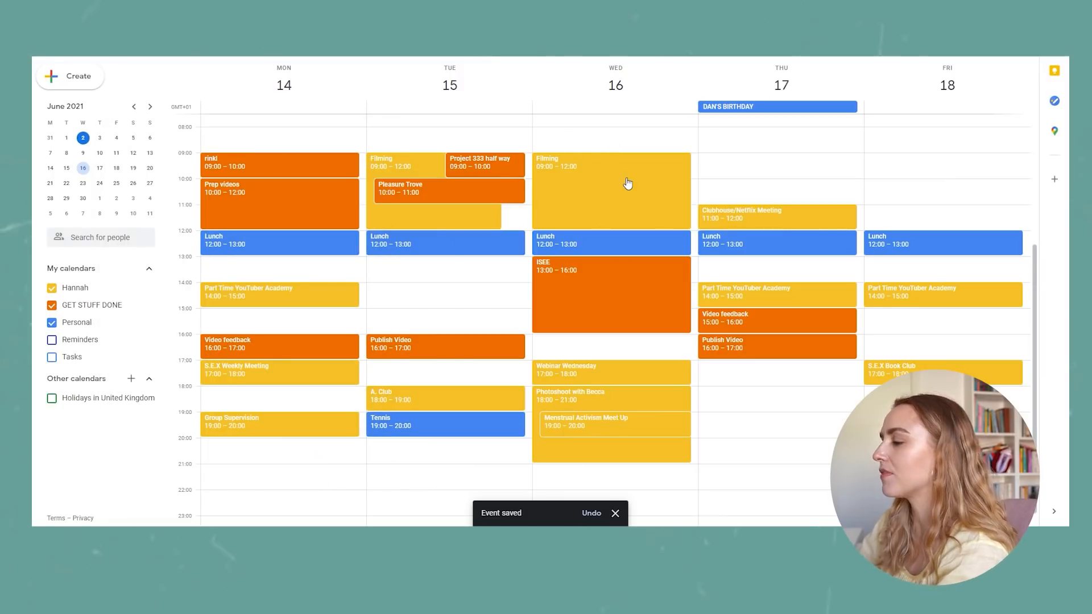
Add a "Film THD 7" event on Wednesday 16 June from 09:00 to 10:00 in the GET STUFF DONE calendar.
click(695, 163)
text(Film THD 7)
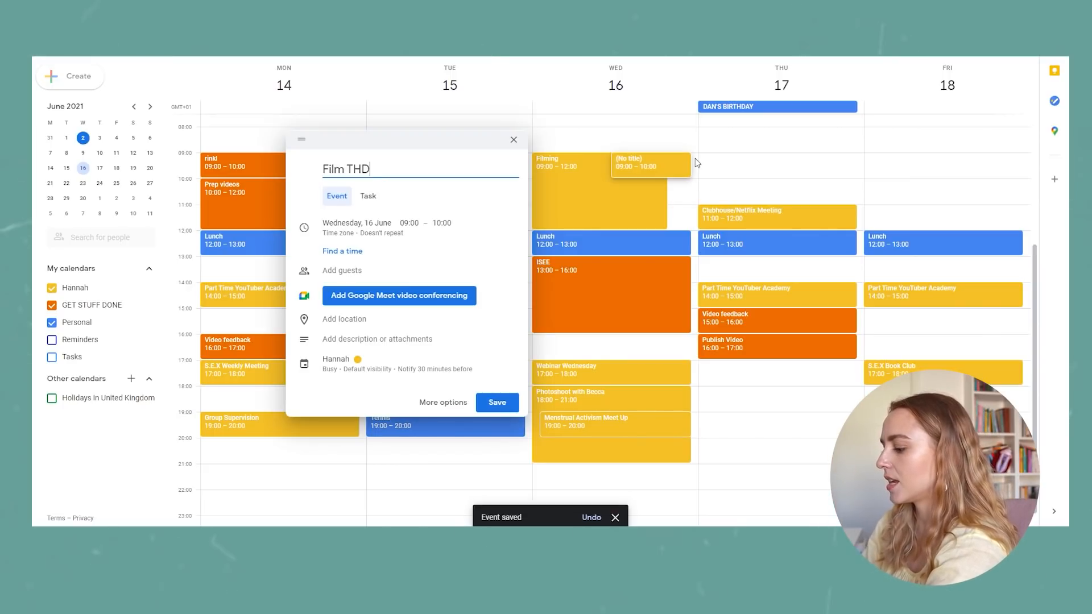
click(365, 362)
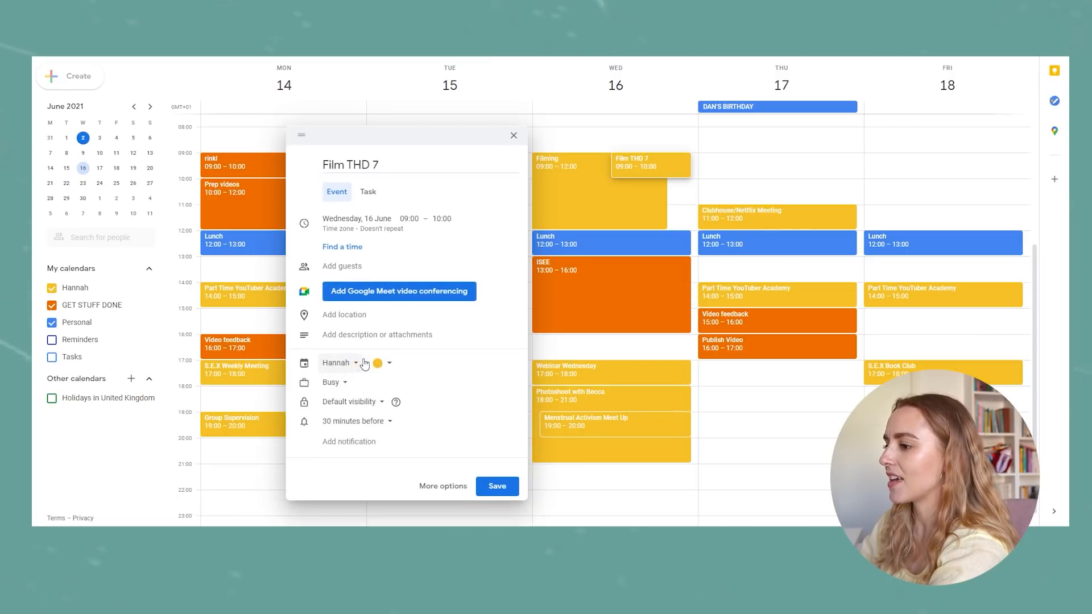
click(361, 362)
click(369, 381)
click(497, 470)
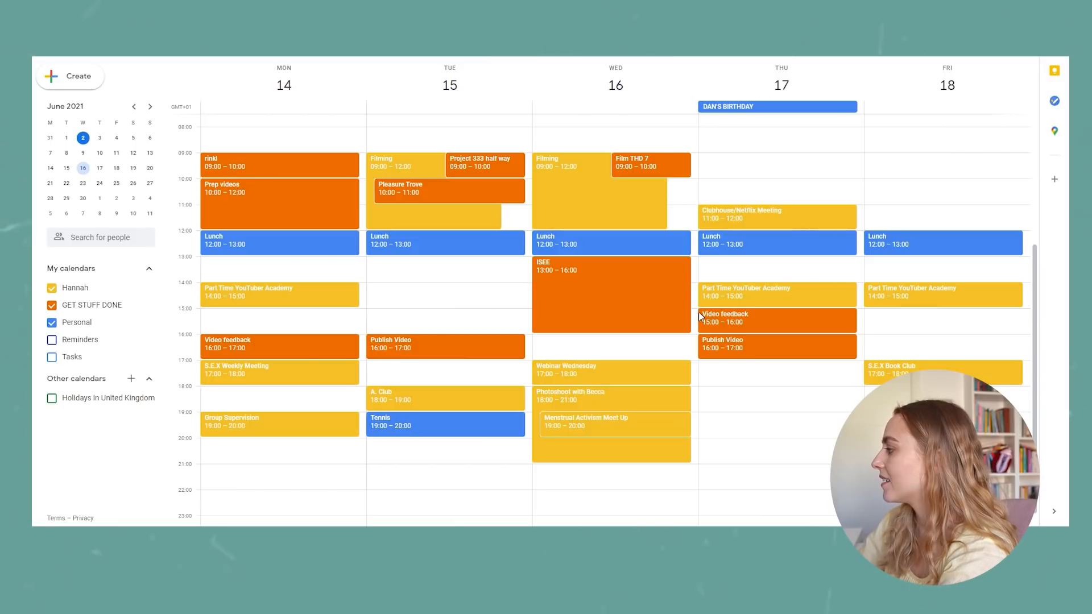
Add "Film income breakdown 2021 or mid year goals check in" on Wednesday 16 June, 10:00 to 11:00, in the GET STUFF DONE calendar.
click(676, 190)
text(Film)
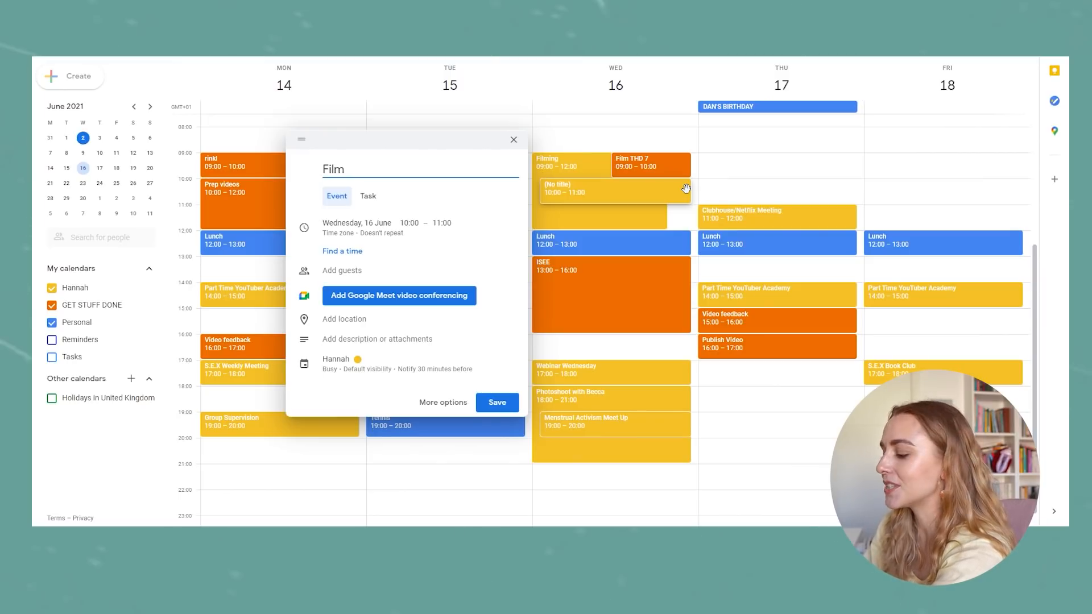
text(inc)
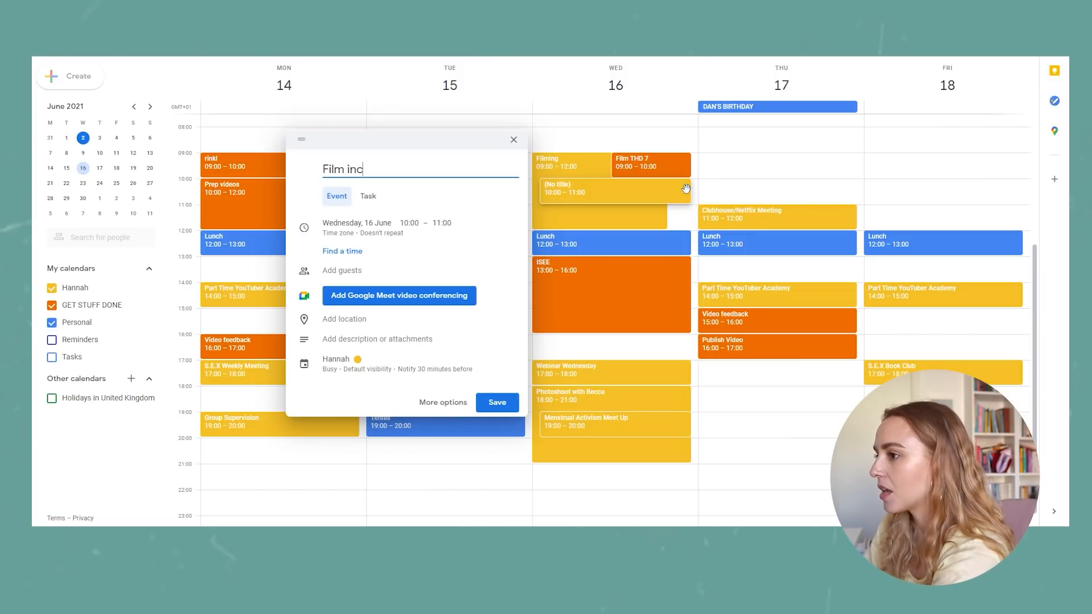
text(ome breakdown 20)
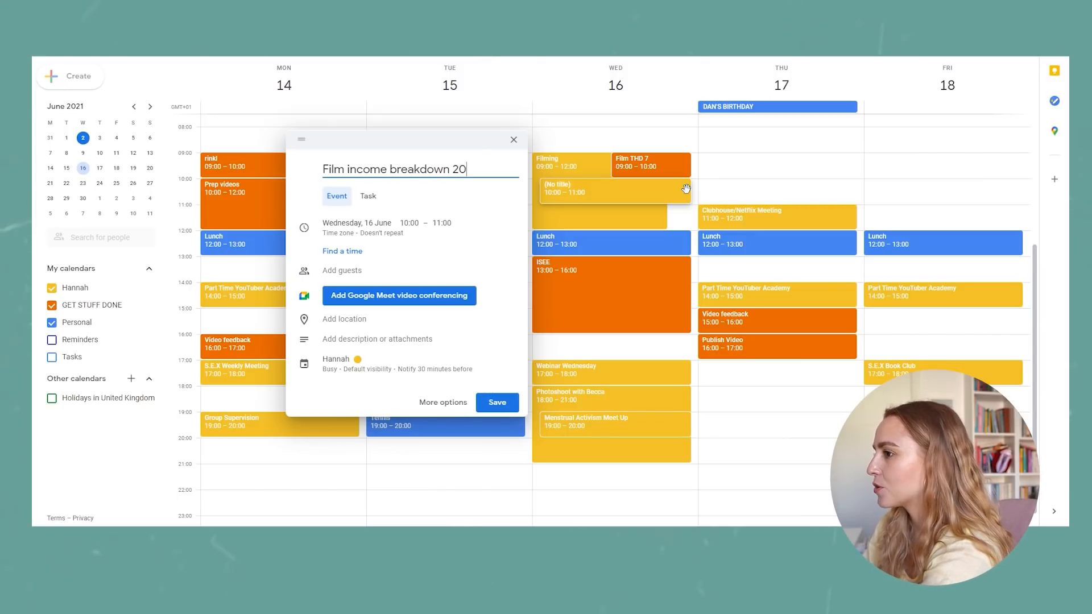
text(21 or )
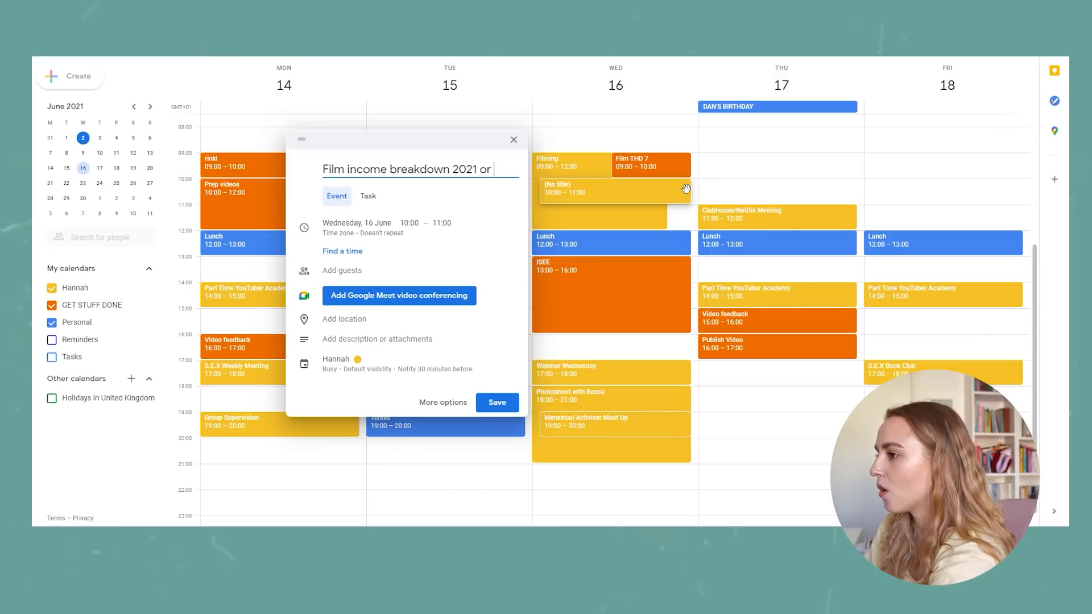
text(mid year g)
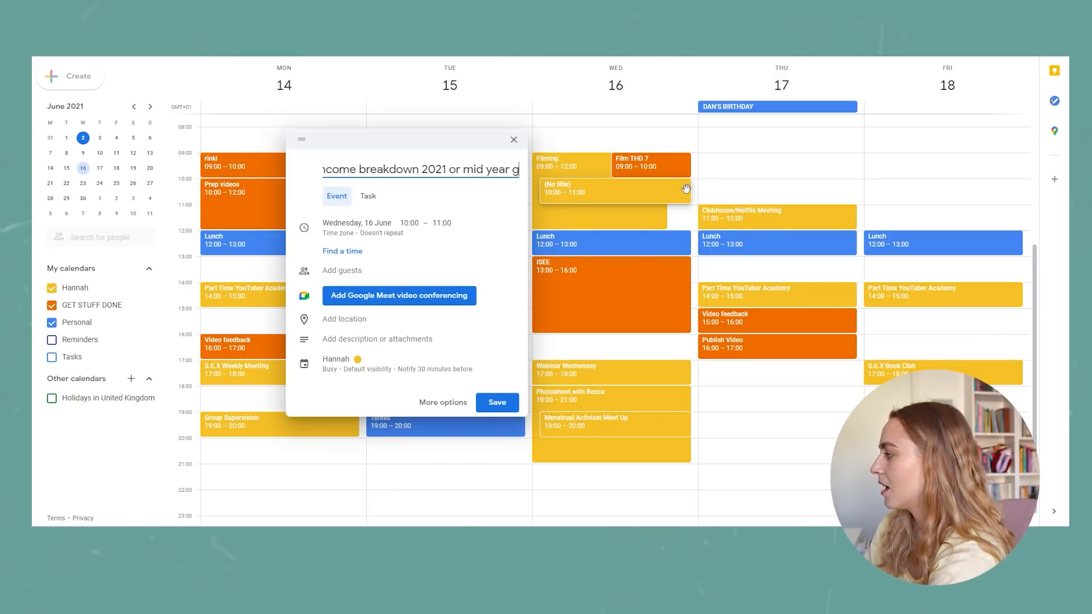
text(oals check in)
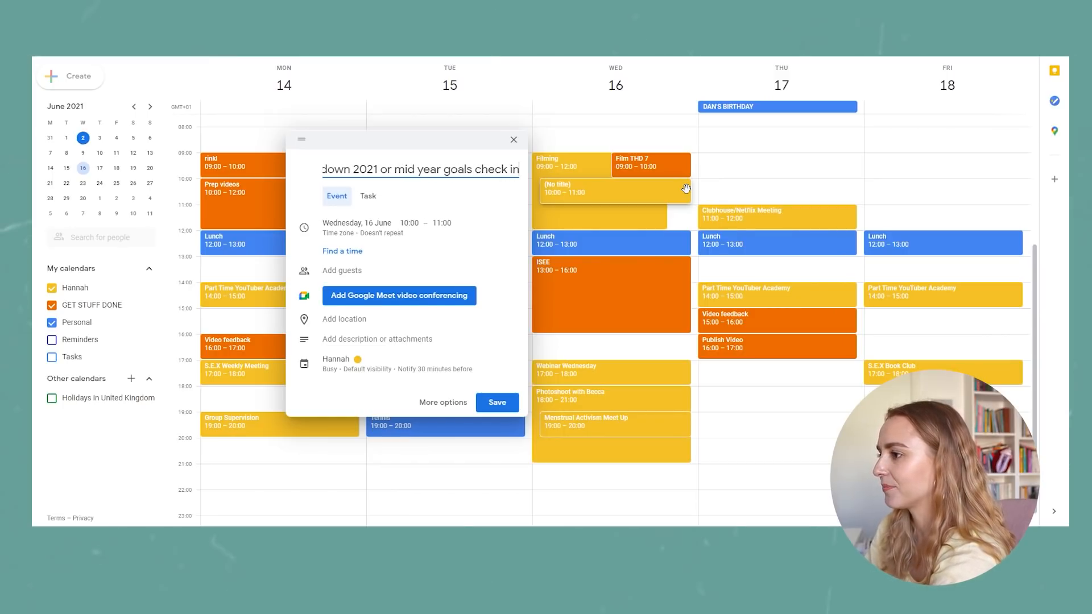
click(336, 359)
click(347, 383)
click(498, 470)
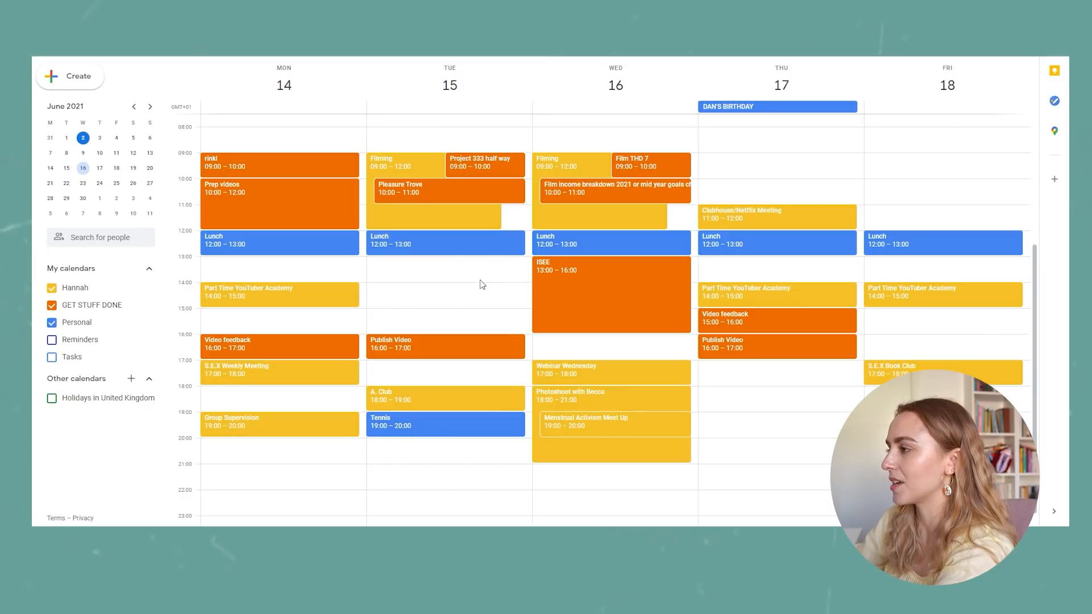
Add a "Watch SEX/LIFE" event on Tuesday 15 June in the GET STUFF DONE calendar, lasting from 13:00 to 16:00.
click(421, 267)
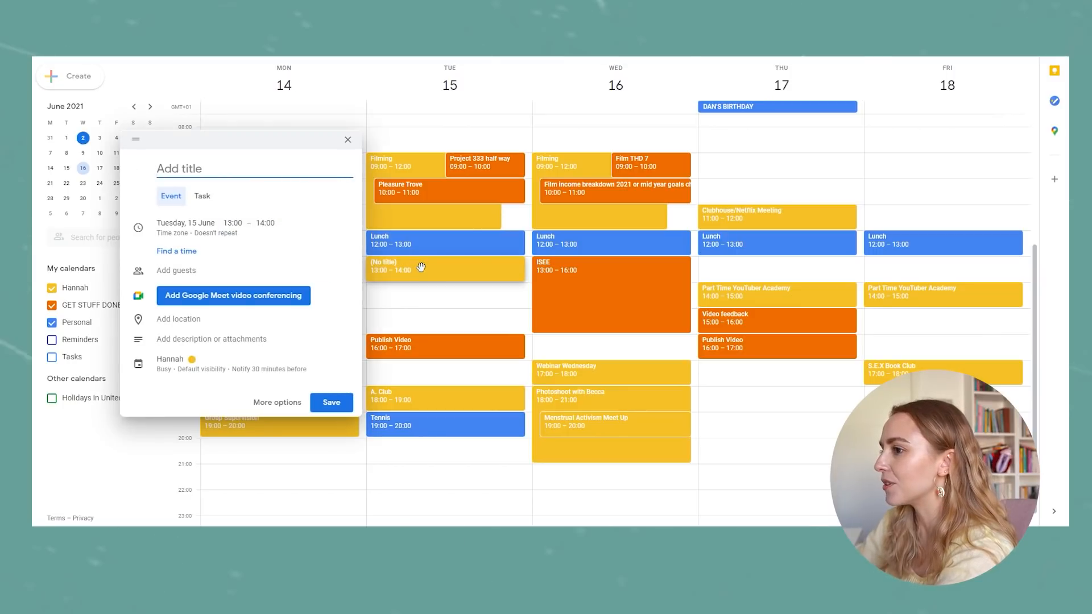
text(Watch )
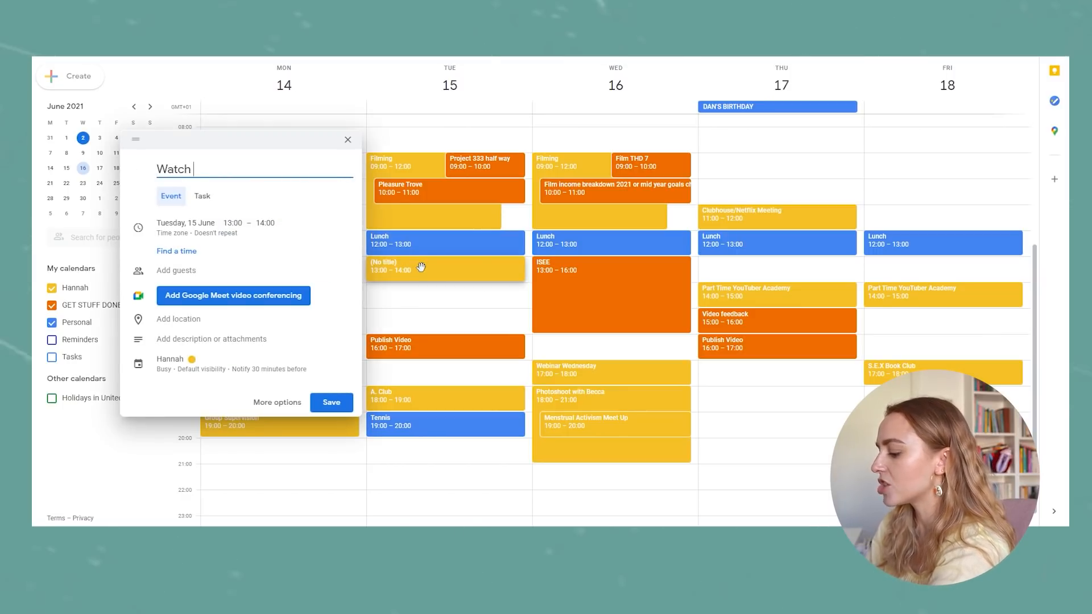
text(SEX/LIFE)
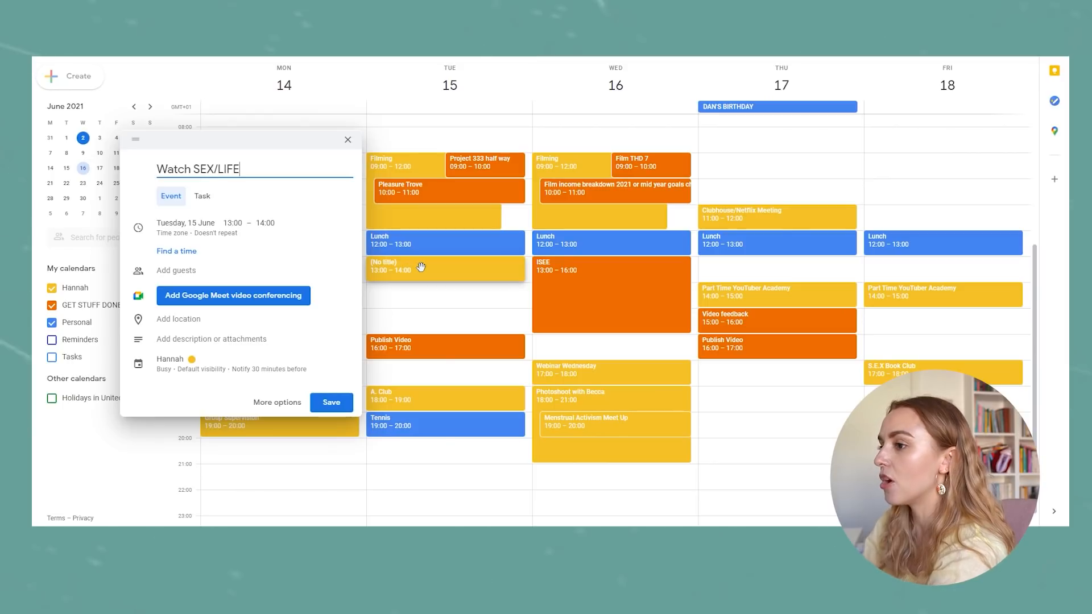
click(170, 360)
click(187, 367)
click(188, 391)
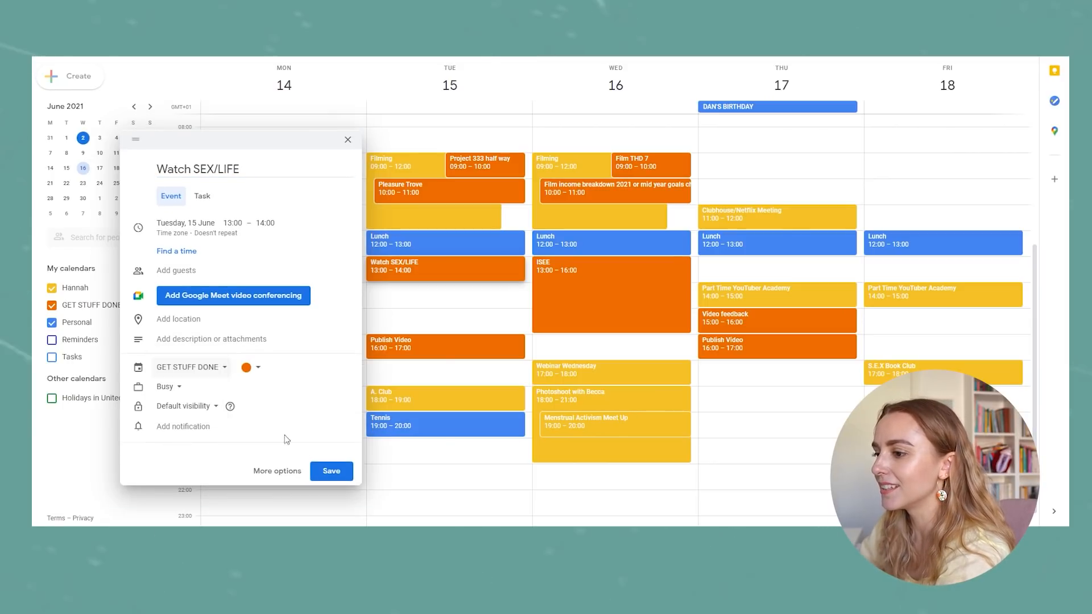
click(331, 470)
drag(418, 279, 411, 339)
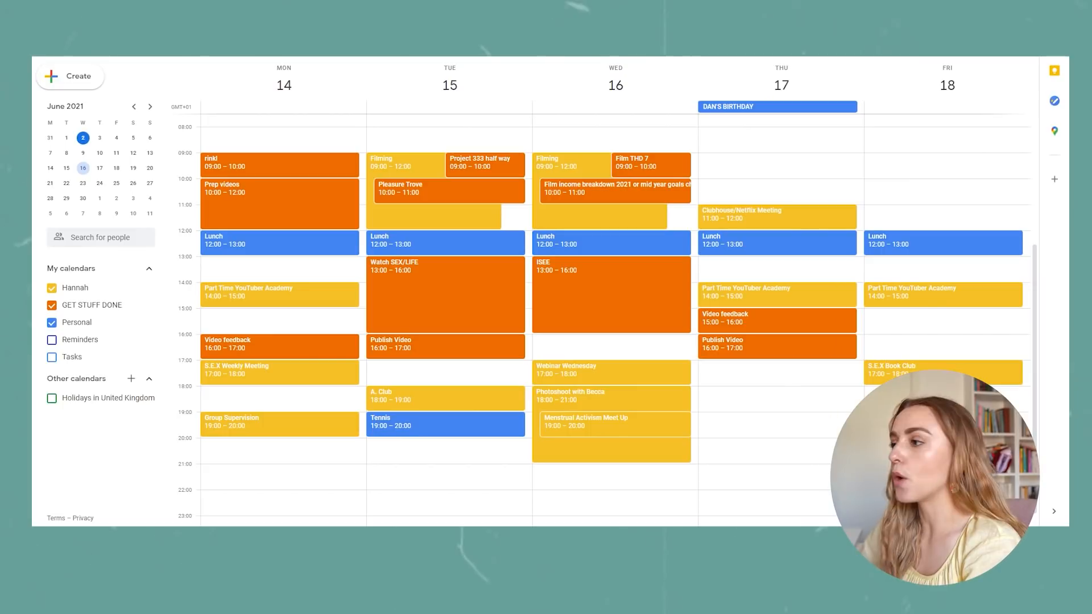
Add a "Podcast Q&A" event on Thursday 17 June from 09:00 to 10:00 in the GET STUFF DONE calendar.
click(724, 162)
text(Podcast Q&A)
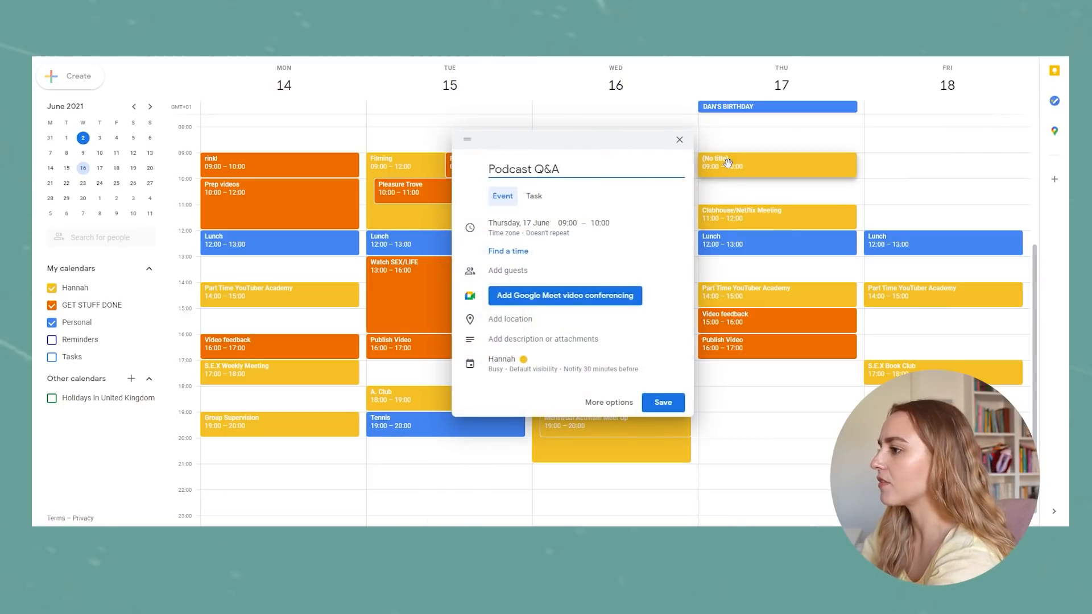
click(506, 360)
click(520, 365)
click(518, 382)
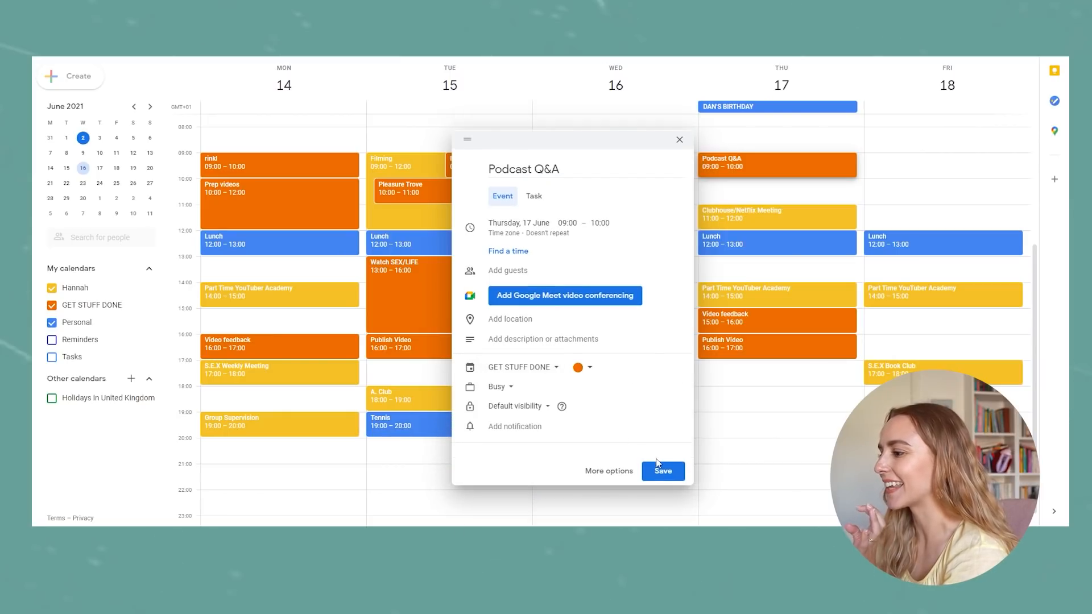
click(664, 470)
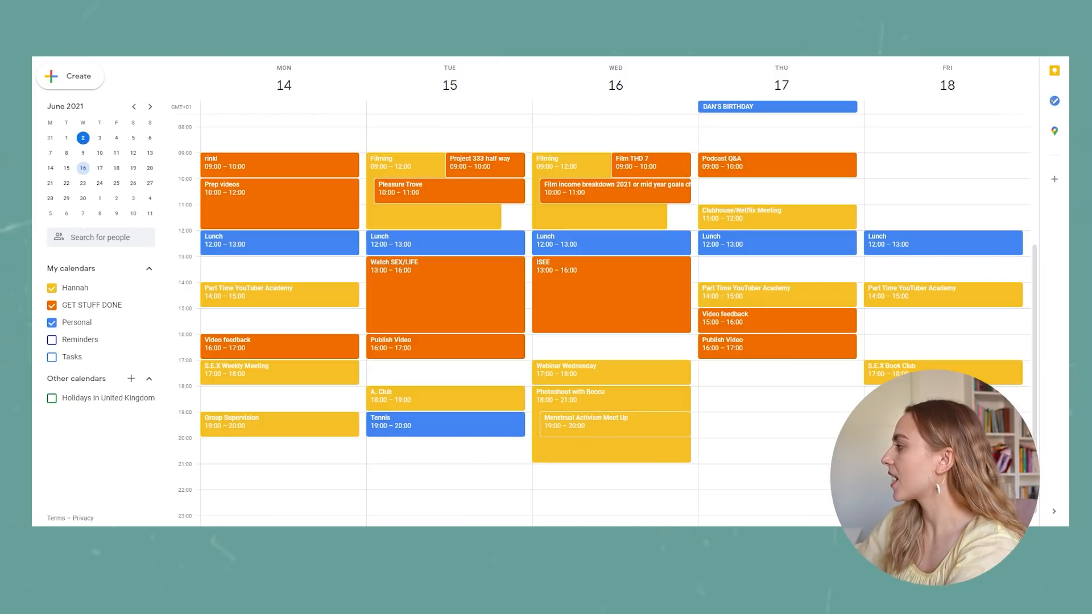
Add a "Plan July/August videos" event on Friday 18 June in the GET STUFF DONE calendar, lasting from 09:00 to 12:00.
click(898, 165)
text(Plan July video)
key(BackSpace)
key(BackSpace)
key(BackSpace)
key(BackSpace)
key(BackSpace)
text(/august videos)
click(667, 359)
click(682, 382)
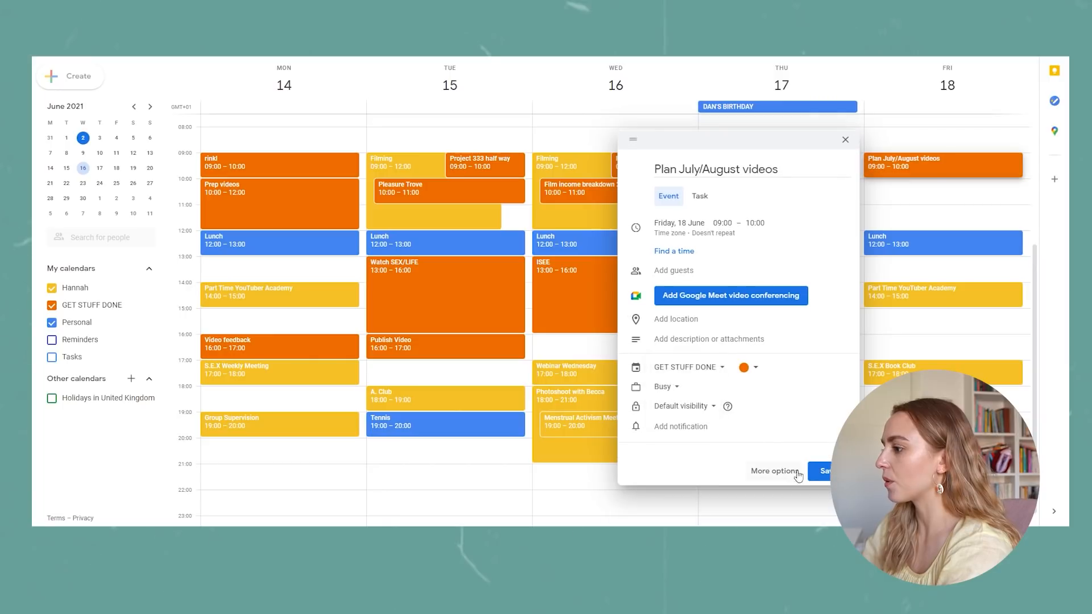
click(822, 473)
drag(891, 177, 894, 233)
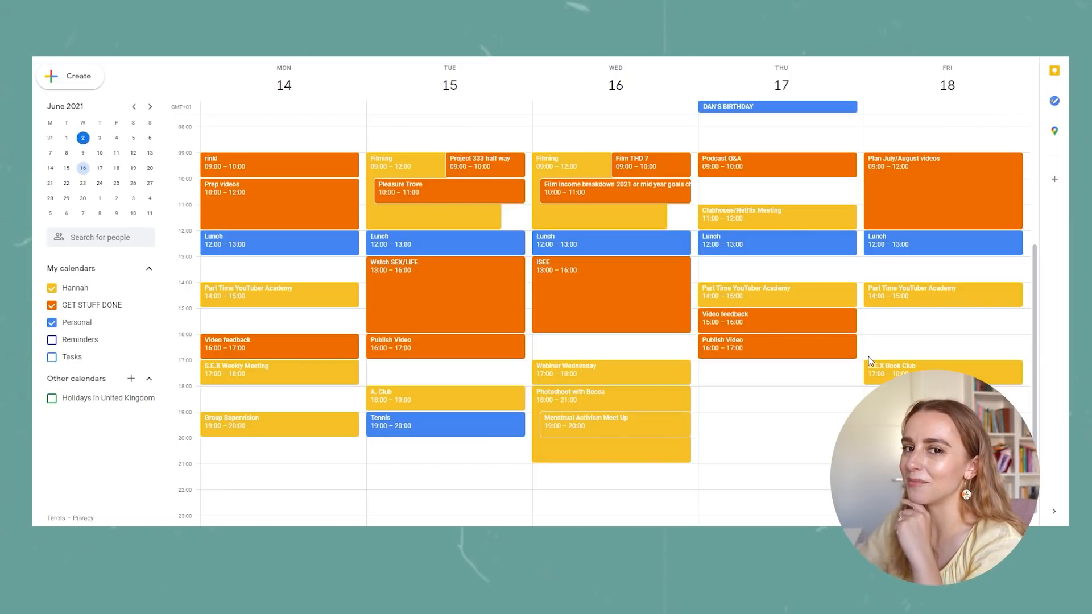
Add a "Read Come As You Are P2" event on Friday 18 June from 15:00 to 16:00 in the GET STUFF DONE calendar.
click(924, 320)
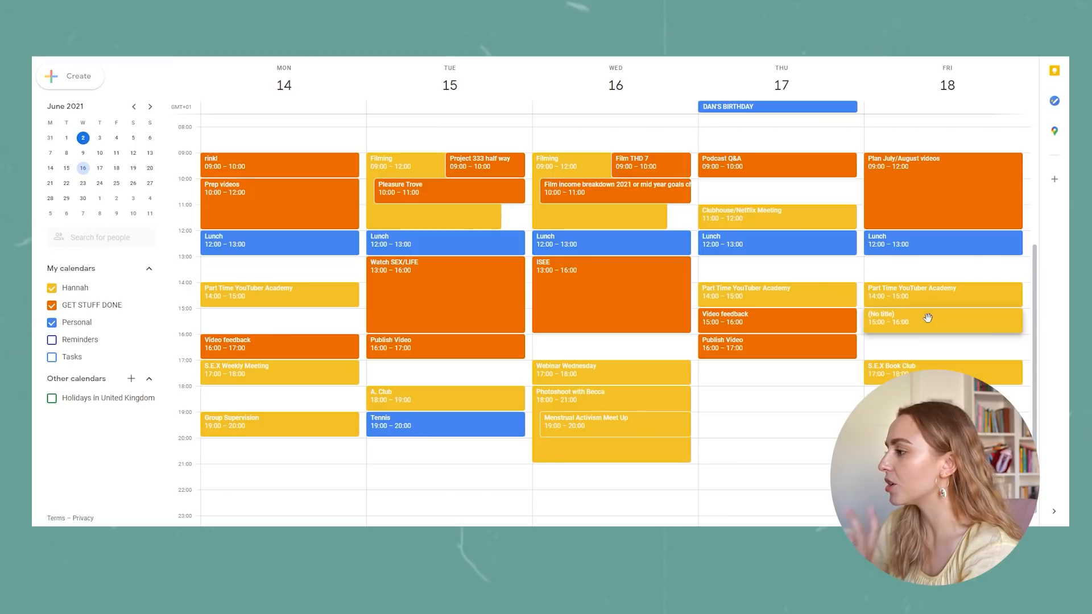
text(Read Come)
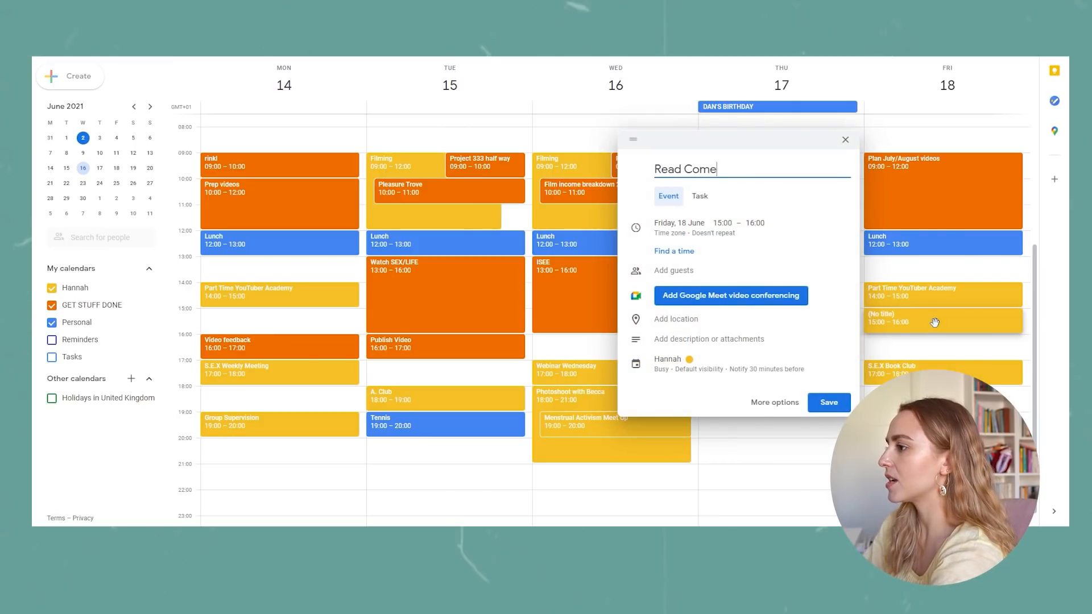
text( As You Are)
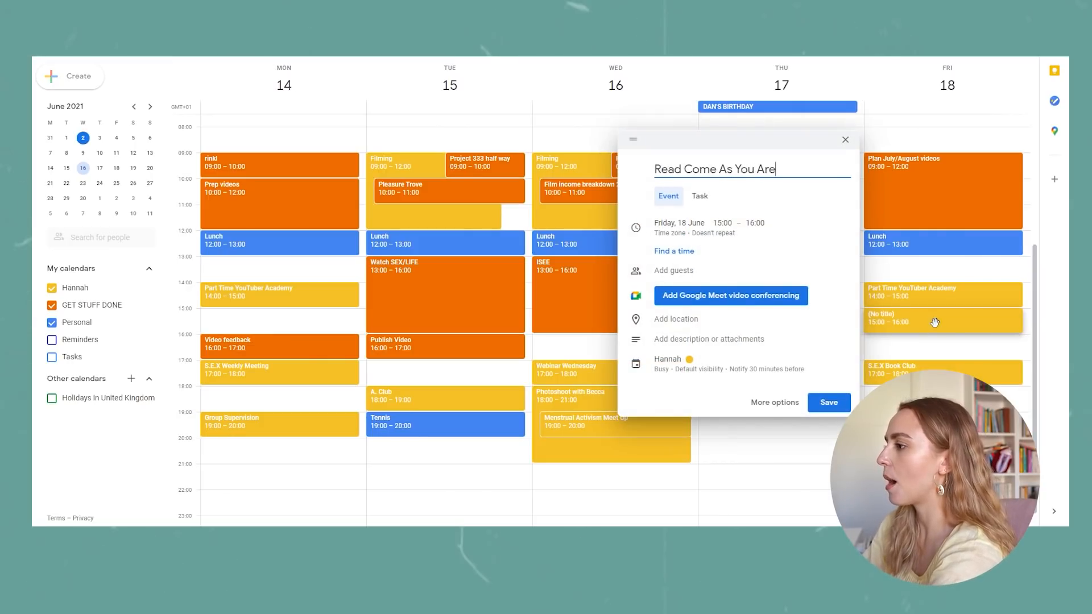
text( P2)
click(667, 358)
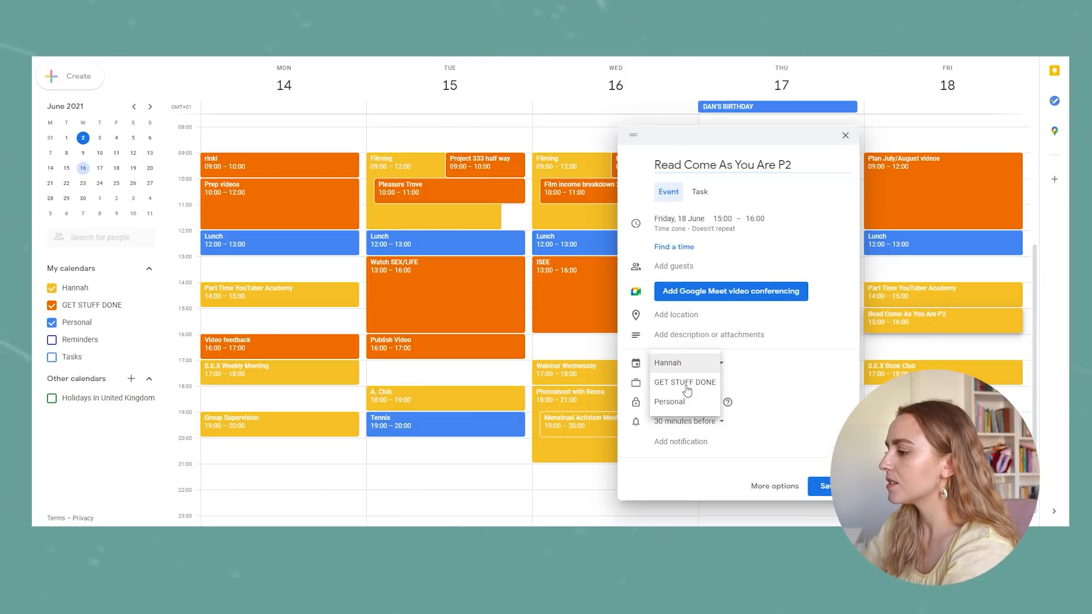
click(676, 383)
click(820, 471)
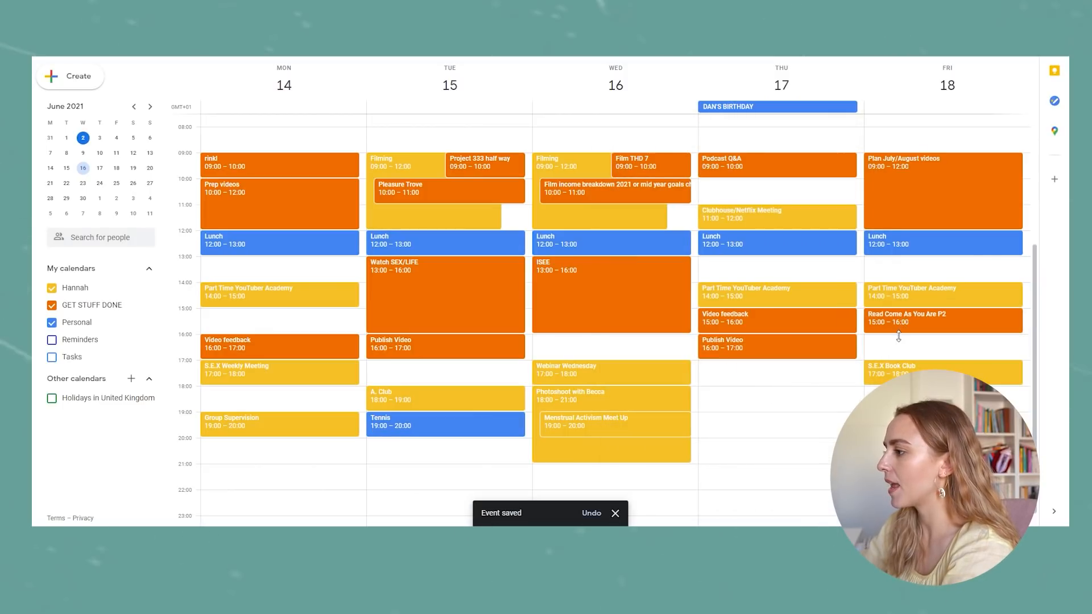